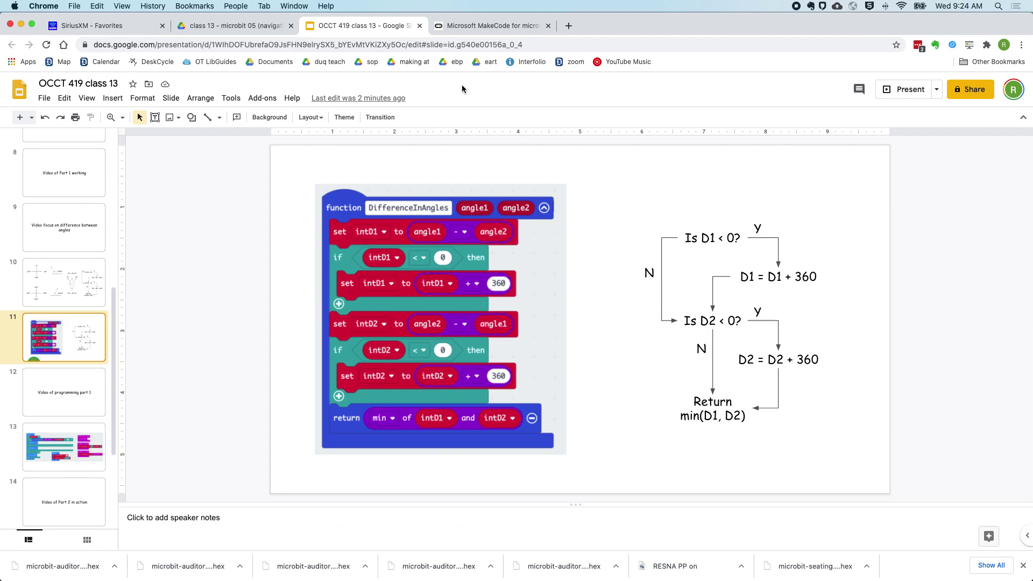
Create the function DifferenceInAngles with two Number parameters, angle1 and angle2
{"action": "left_click", "coordinate": [496, 25]}
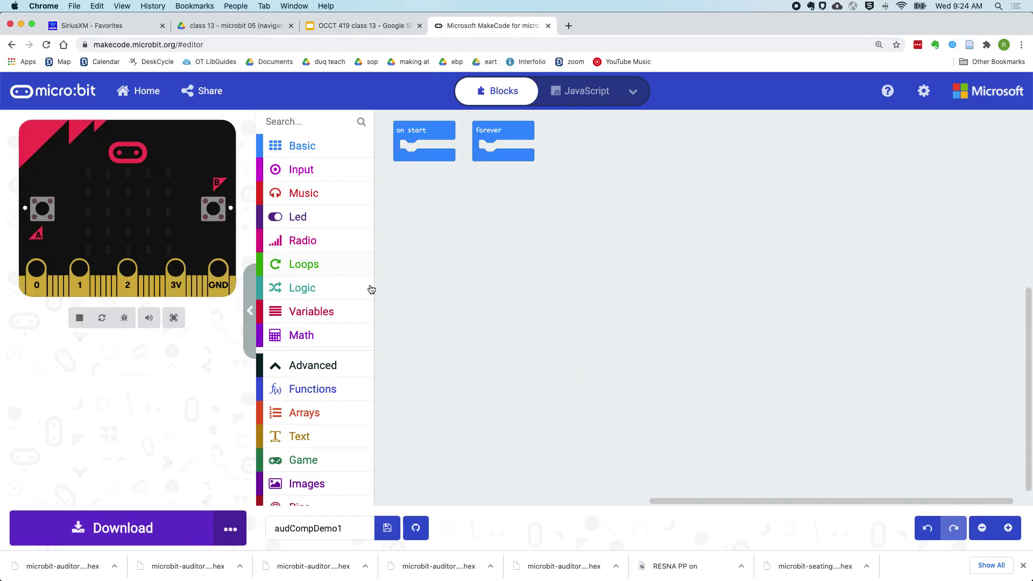
{"action": "left_click", "coordinate": [312, 389]}
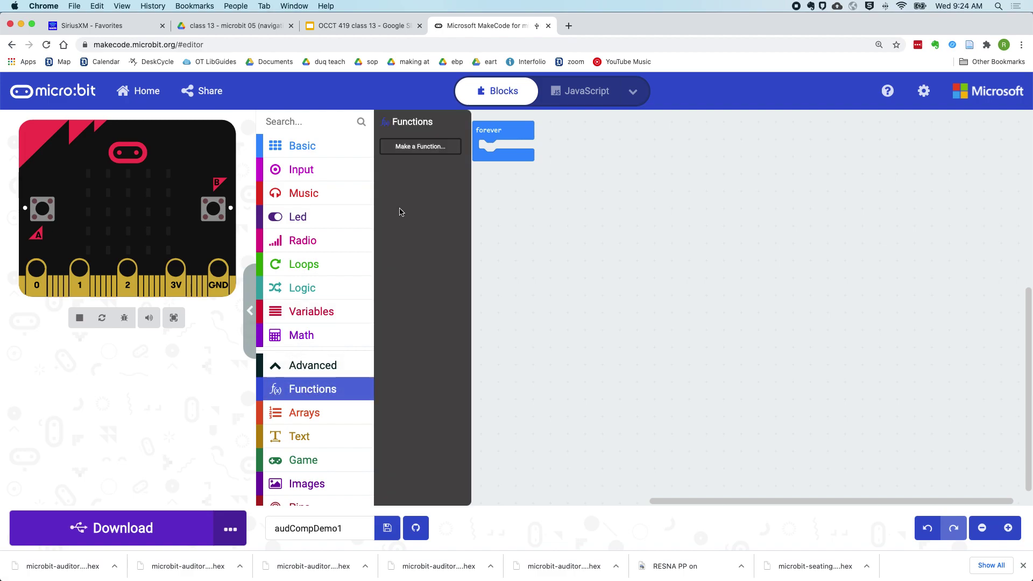
{"action": "left_click", "coordinate": [420, 146]}
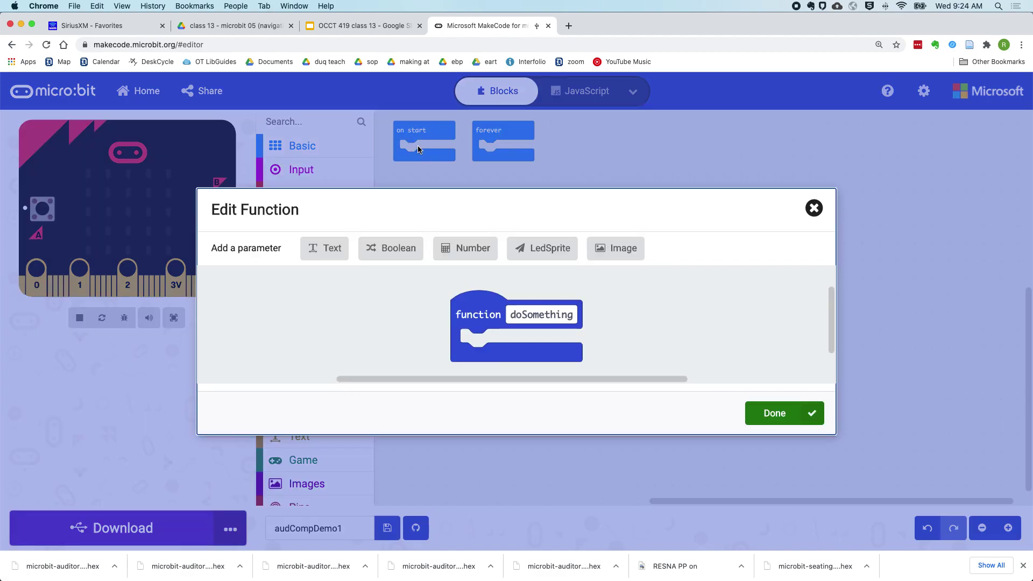
{"action": "double_click", "coordinate": [531, 318]}
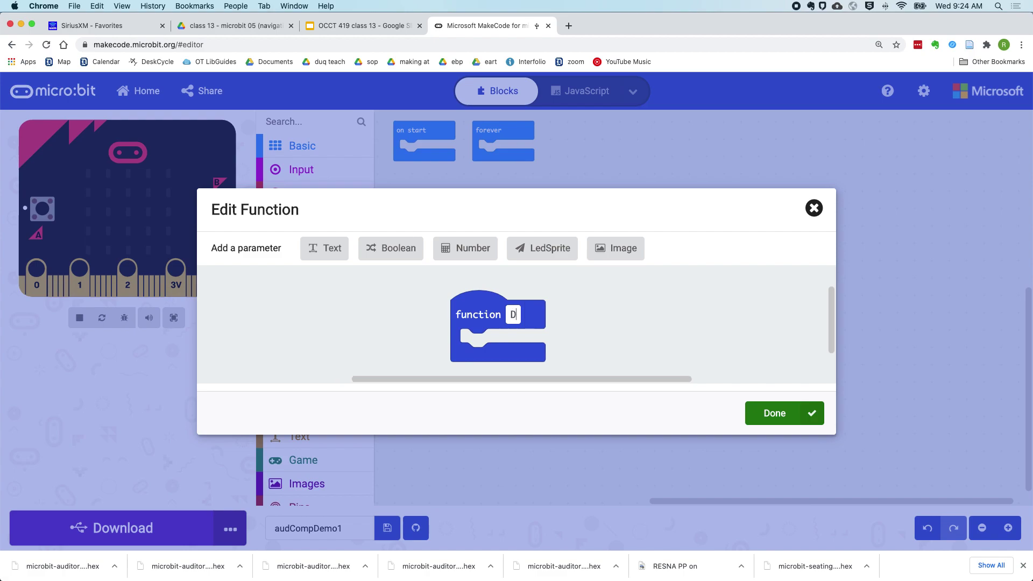
{"action": "type", "text": "DifferenceI"}
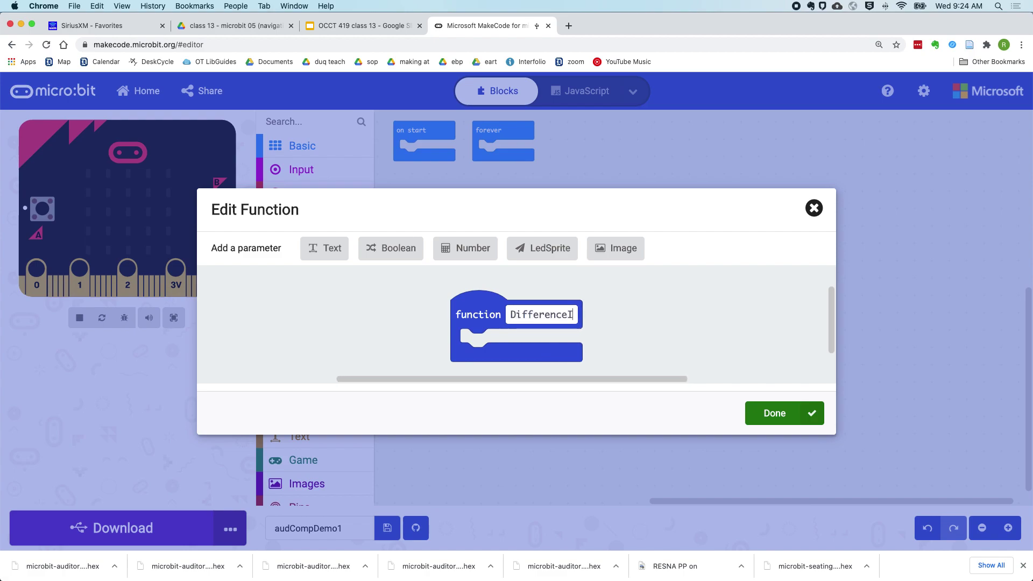
{"action": "type", "text": "nAngles"}
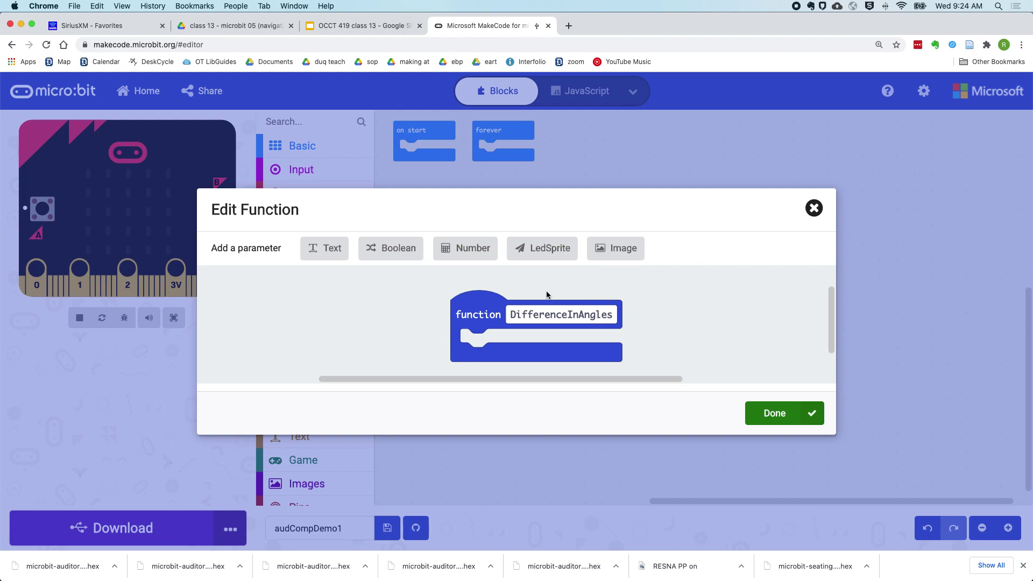
{"action": "left_click", "coordinate": [462, 251]}
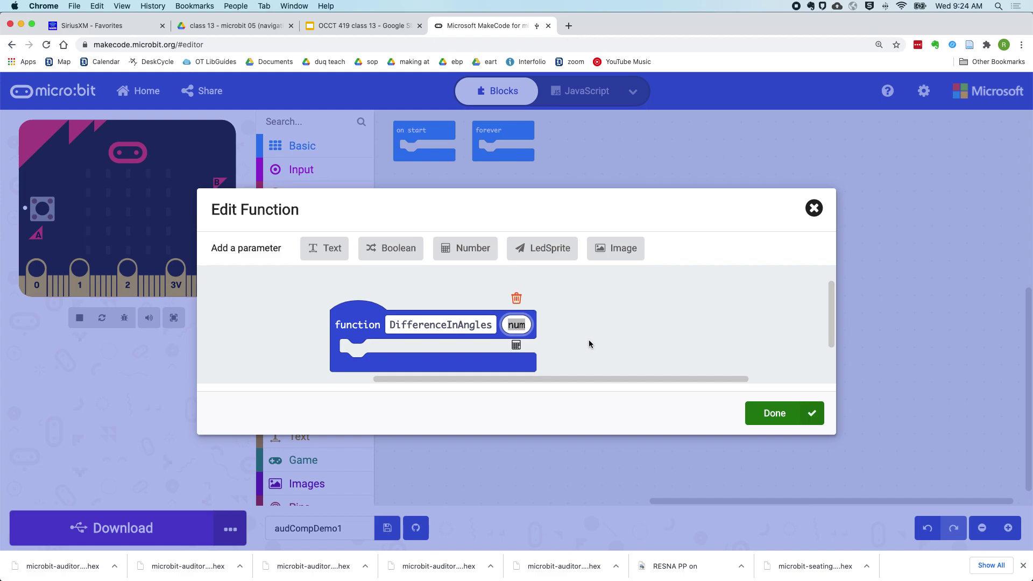
{"action": "type", "text": "angle1"}
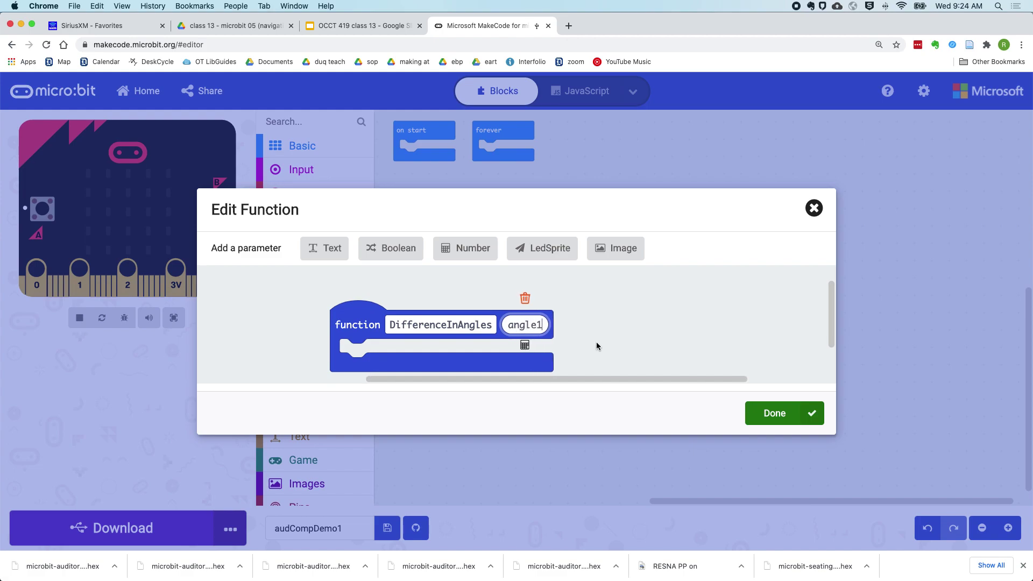
{"action": "left_click", "coordinate": [598, 347]}
{"action": "left_click", "coordinate": [473, 249]}
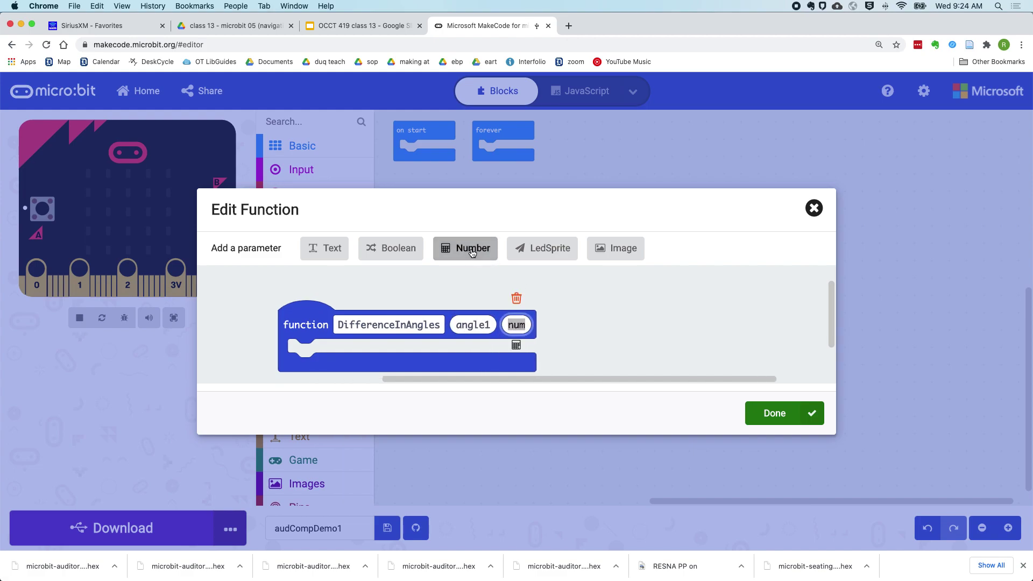
{"action": "type", "text": "angl"}
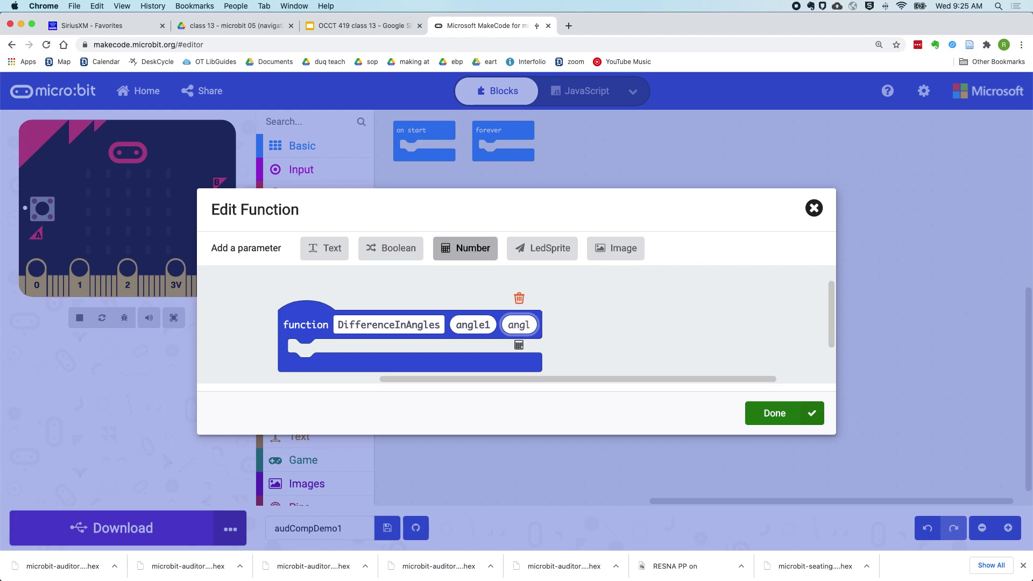
{"action": "type", "text": "e2"}
{"action": "left_click", "coordinate": [593, 312]}
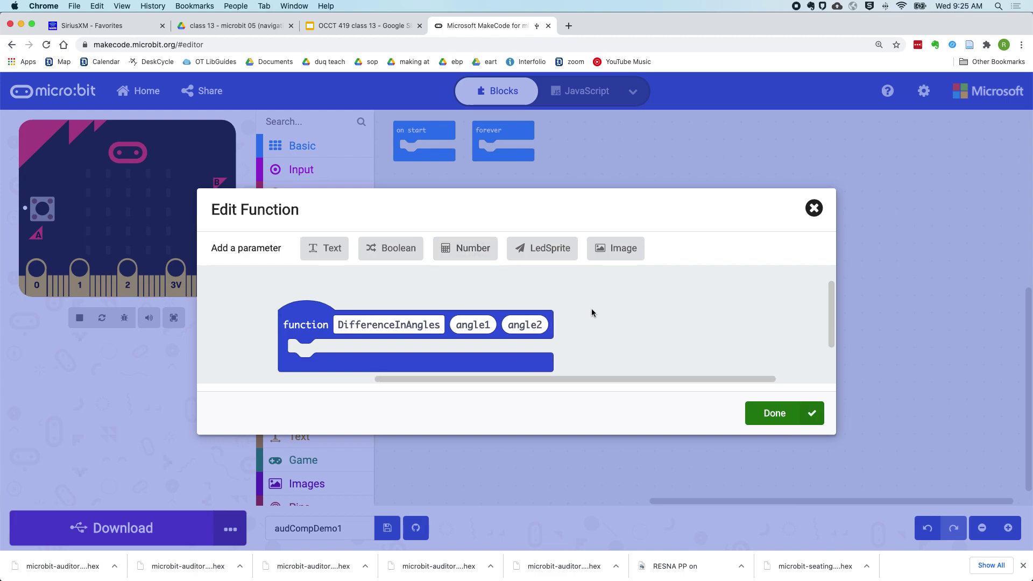
{"action": "left_click", "coordinate": [775, 413]}
Nudge the DifferenceInAngles block slightly and make a new variable named intD1
{"action": "left_click", "coordinate": [534, 275]}
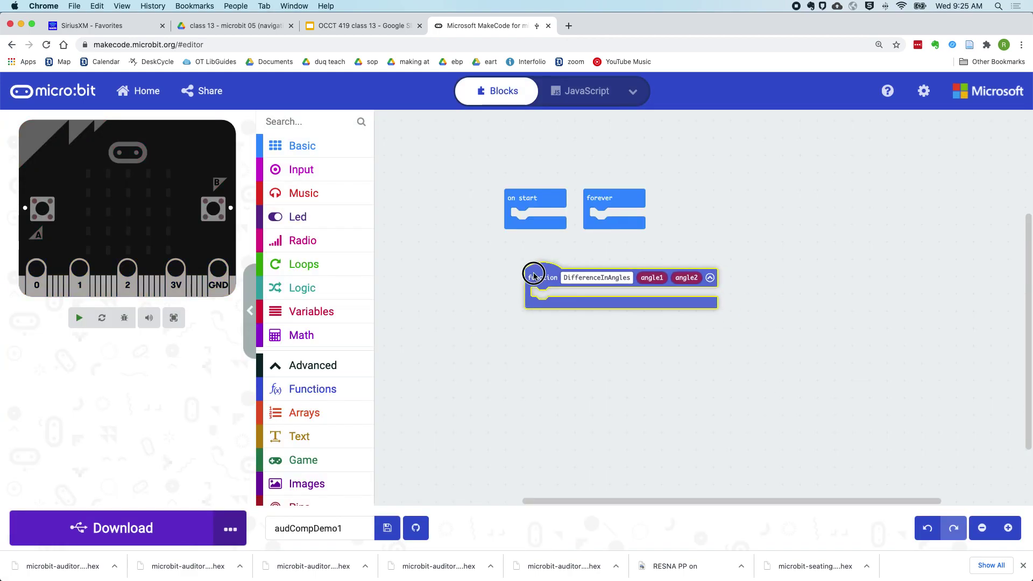
{"action": "left_click_drag", "start_coordinate": [534, 275], "coordinate": [513, 271]}
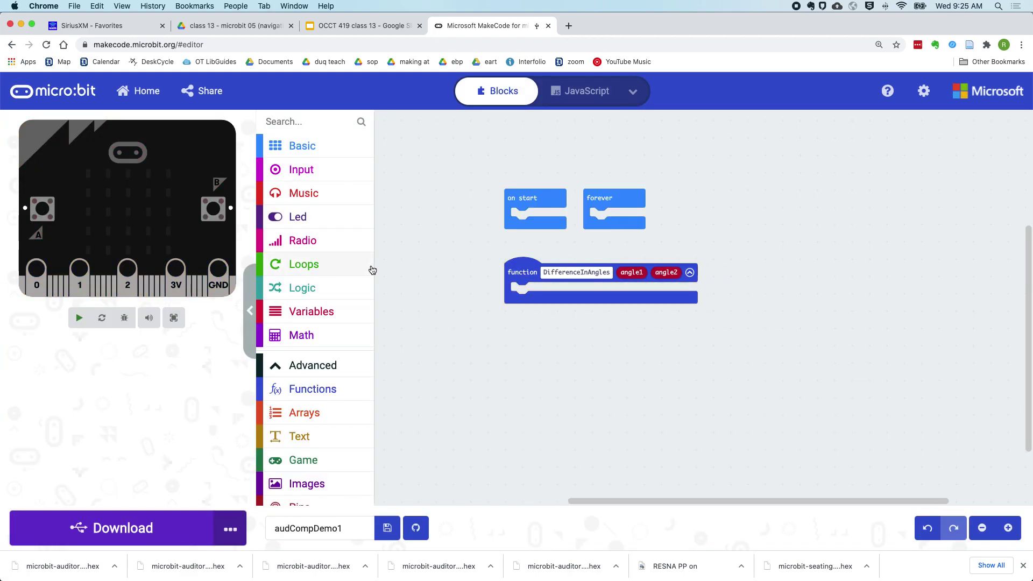
{"action": "left_click", "coordinate": [311, 312]}
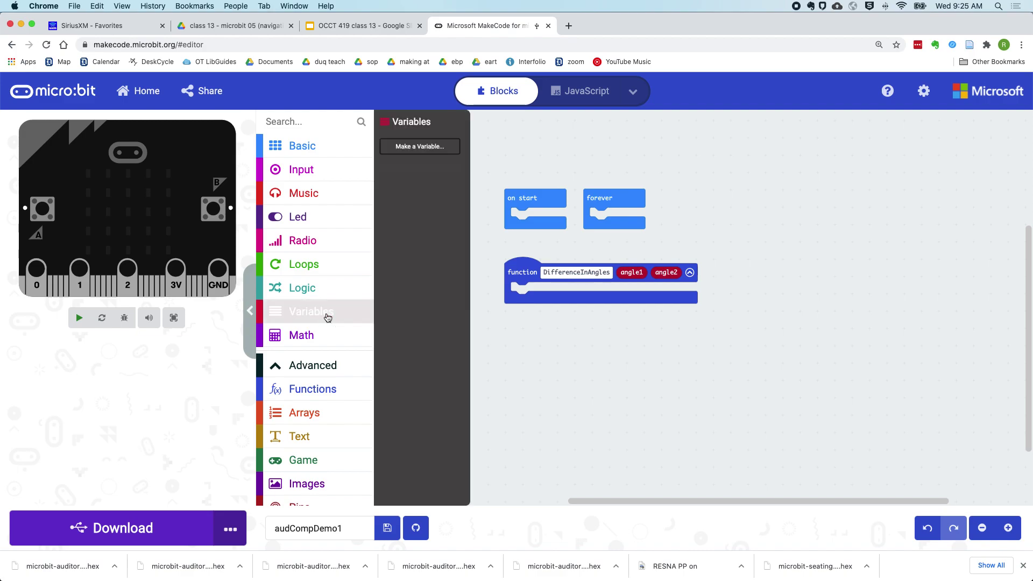
{"action": "left_click", "coordinate": [428, 146]}
{"action": "type", "text": "intD1"}
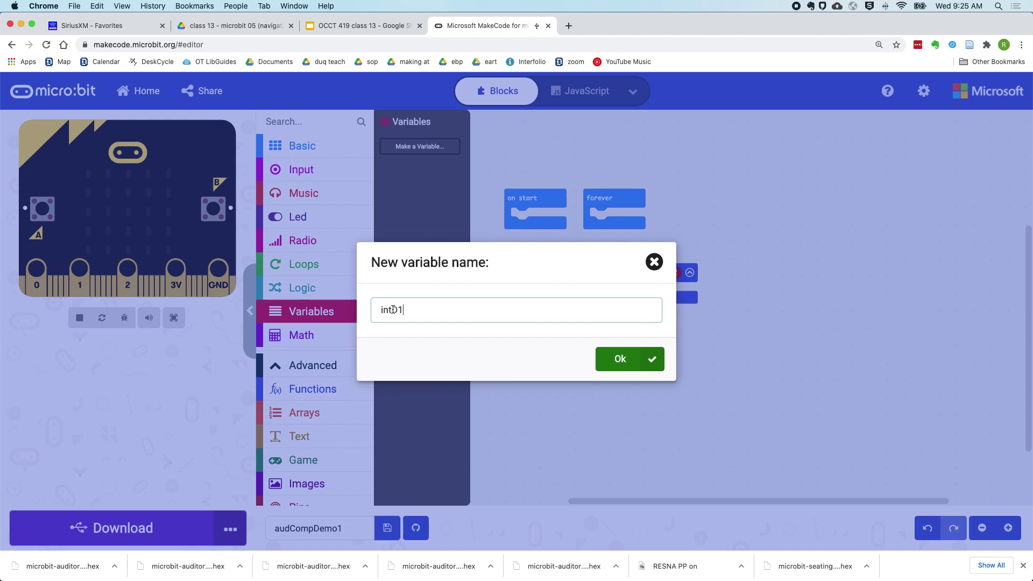
{"action": "left_click", "coordinate": [620, 359]}
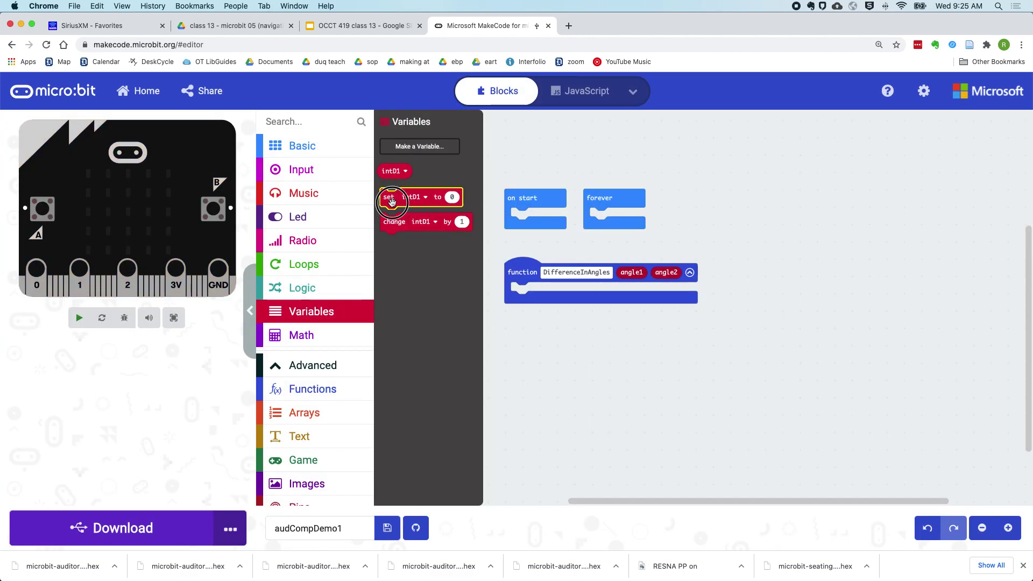
Inside the function, set intD1 to angle1 minus angle2
{"action": "left_click_drag", "start_coordinate": [392, 202], "coordinate": [520, 308]}
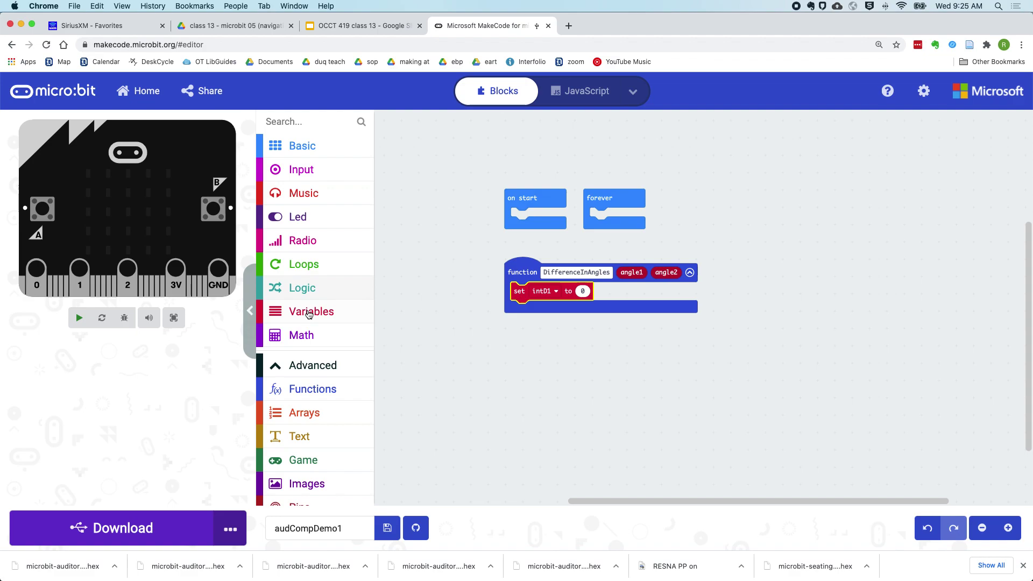
{"action": "left_click", "coordinate": [308, 334]}
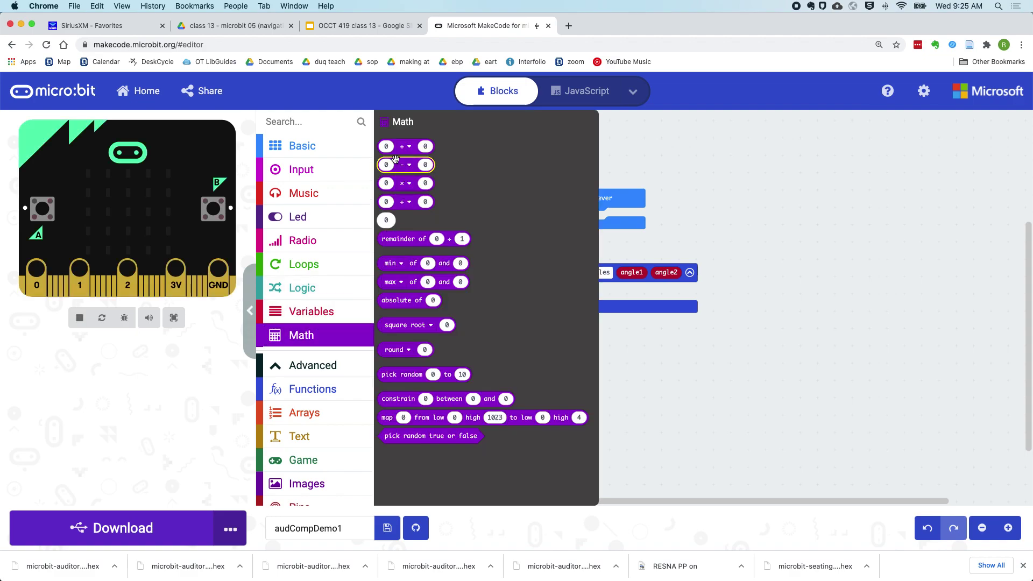
{"action": "mouse_move", "coordinate": [393, 164]}
{"action": "left_mouse_down"}
{"action": "mouse_move", "coordinate": [606, 292]}
{"action": "mouse_move", "coordinate": [591, 291]}
{"action": "left_mouse_up"}
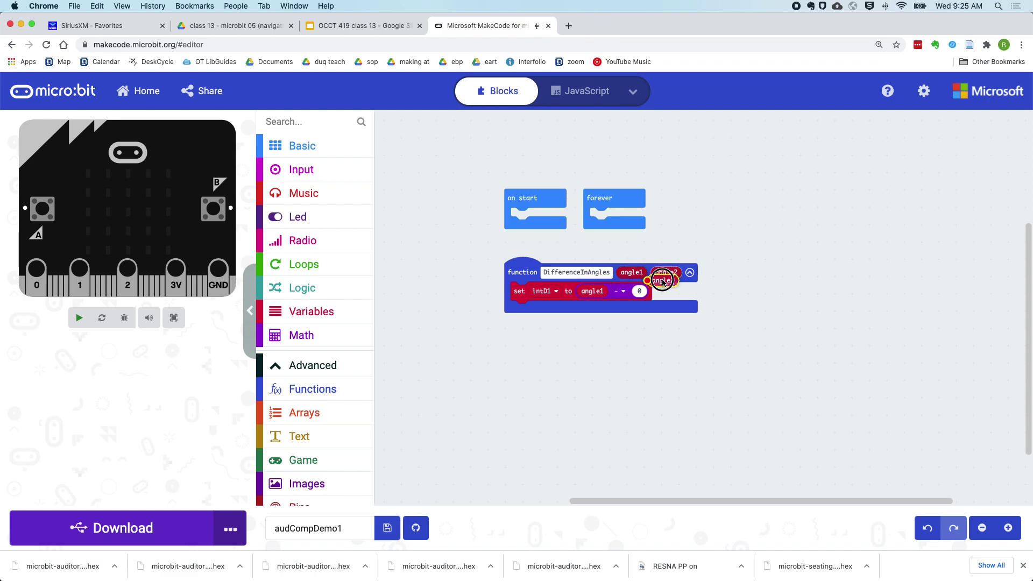
{"action": "left_click_drag", "start_coordinate": [670, 272], "coordinate": [639, 291]}
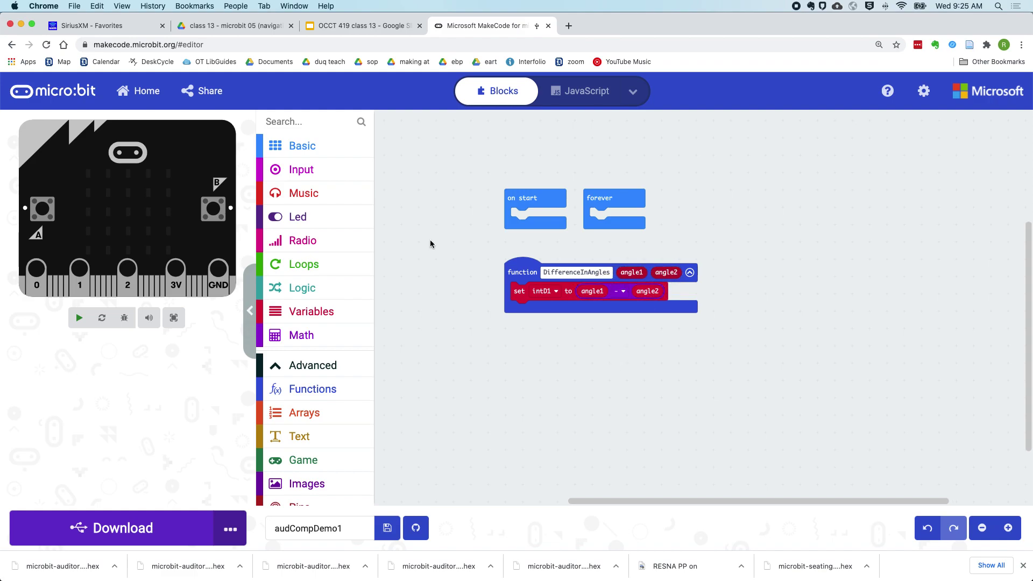
Add an if block below it with the condition intD1 less than 0
{"action": "left_click", "coordinate": [311, 289]}
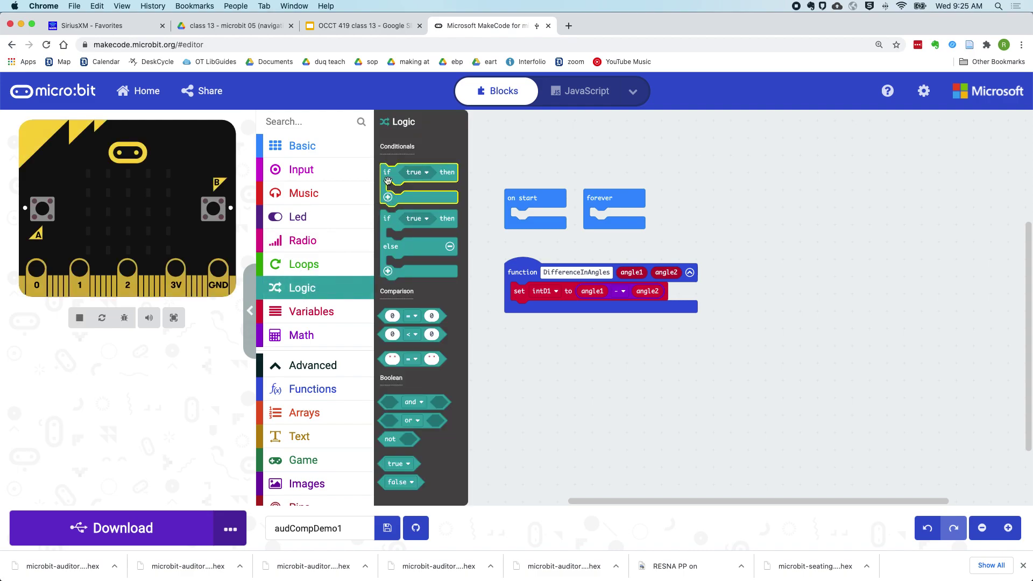
{"action": "left_click_drag", "start_coordinate": [387, 180], "coordinate": [520, 315]}
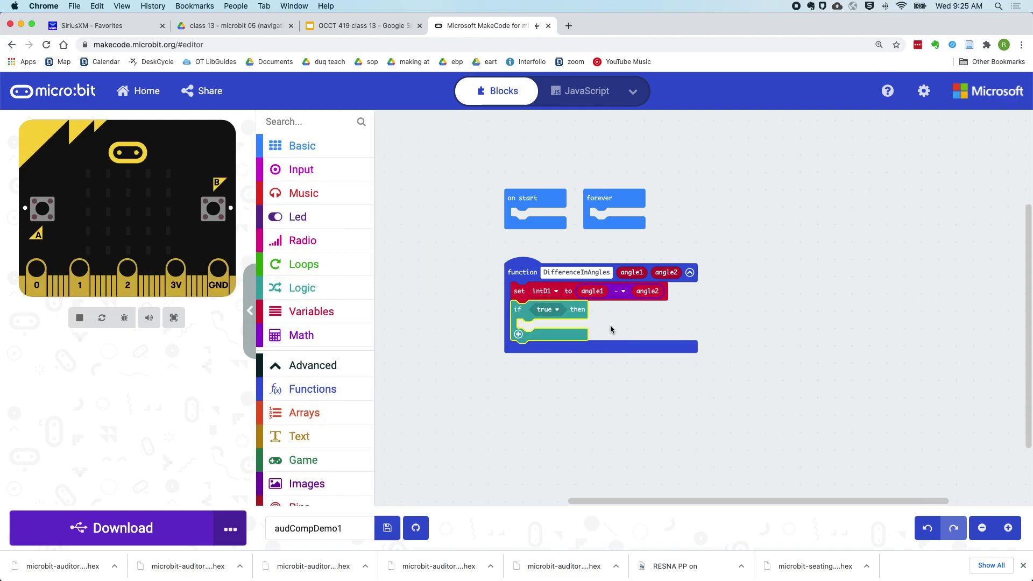
{"action": "left_click", "coordinate": [311, 287]}
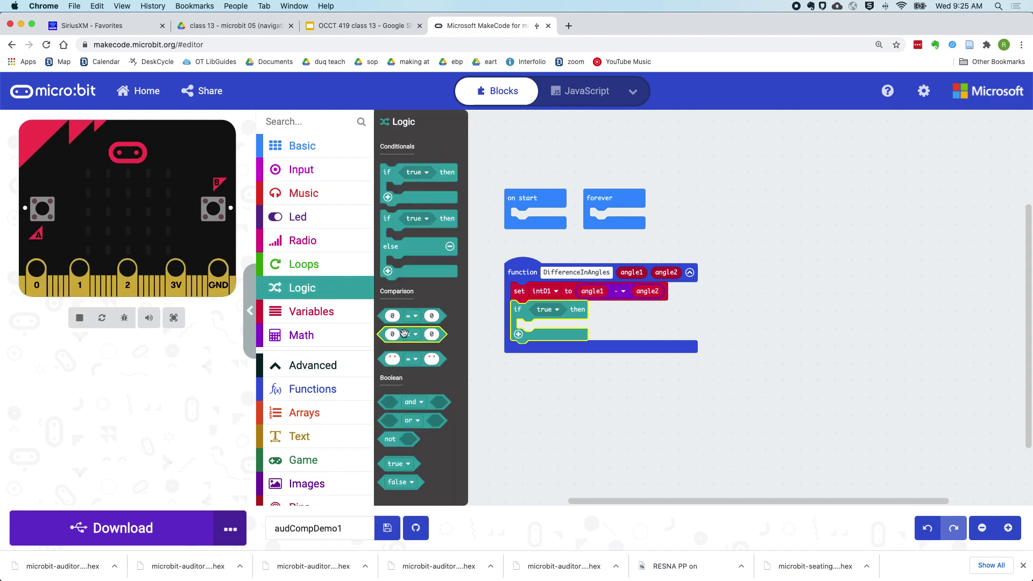
{"action": "left_click_drag", "start_coordinate": [403, 334], "coordinate": [565, 313]}
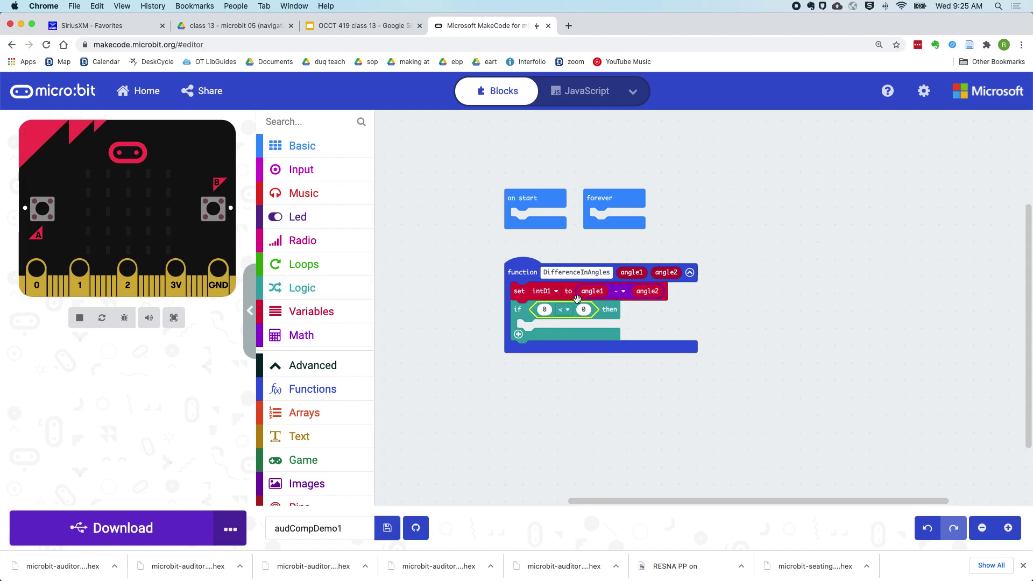
{"action": "left_click", "coordinate": [307, 315]}
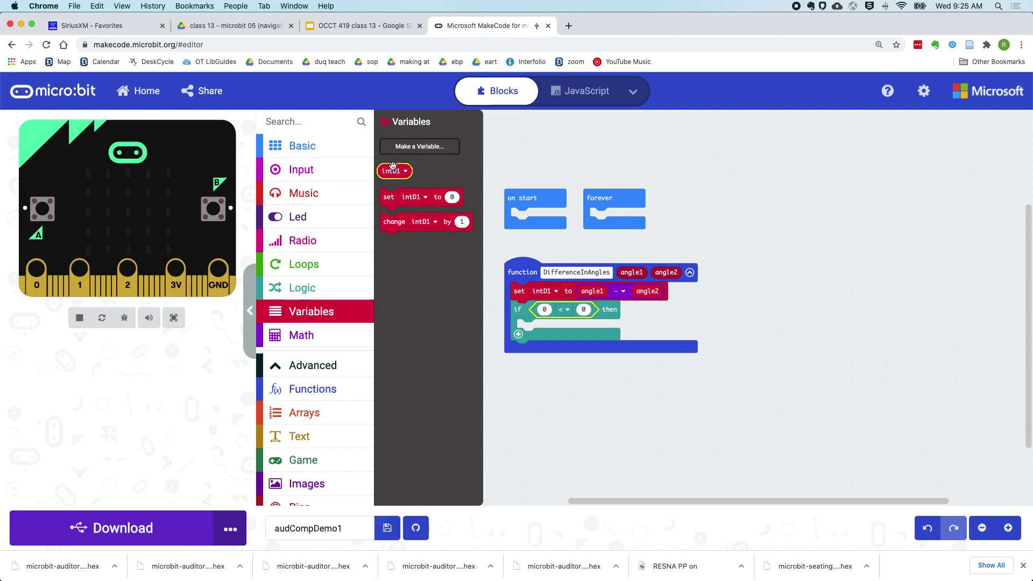
{"action": "mouse_move", "coordinate": [392, 170]}
{"action": "left_mouse_down"}
{"action": "mouse_move", "coordinate": [540, 312]}
{"action": "mouse_move", "coordinate": [559, 316]}
{"action": "left_mouse_up"}
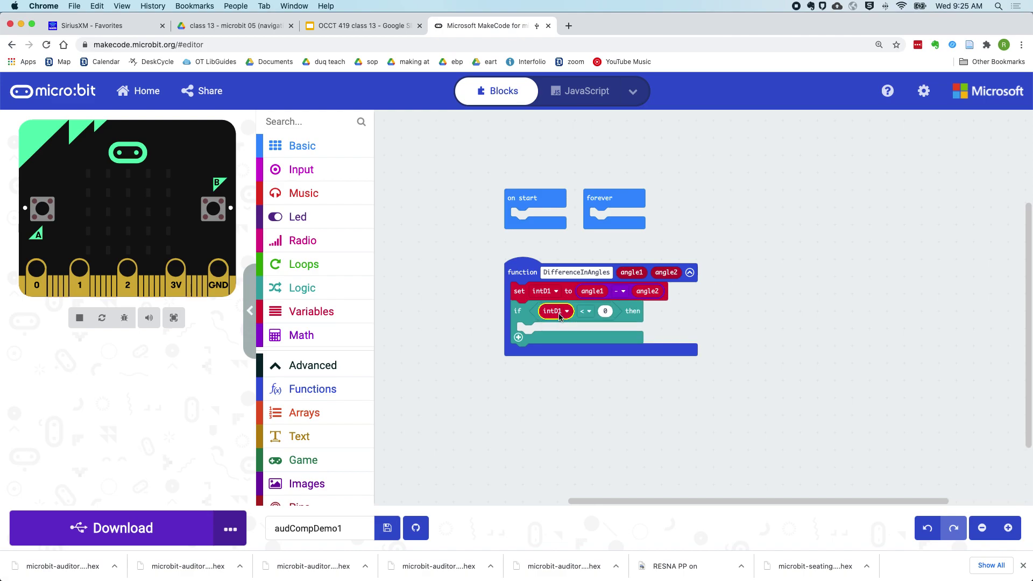
Put 'change intD1 by 360' inside the if and duplicate the set intD1 block
{"action": "left_click", "coordinate": [311, 312]}
{"action": "left_click_drag", "start_coordinate": [393, 227], "coordinate": [532, 335]}
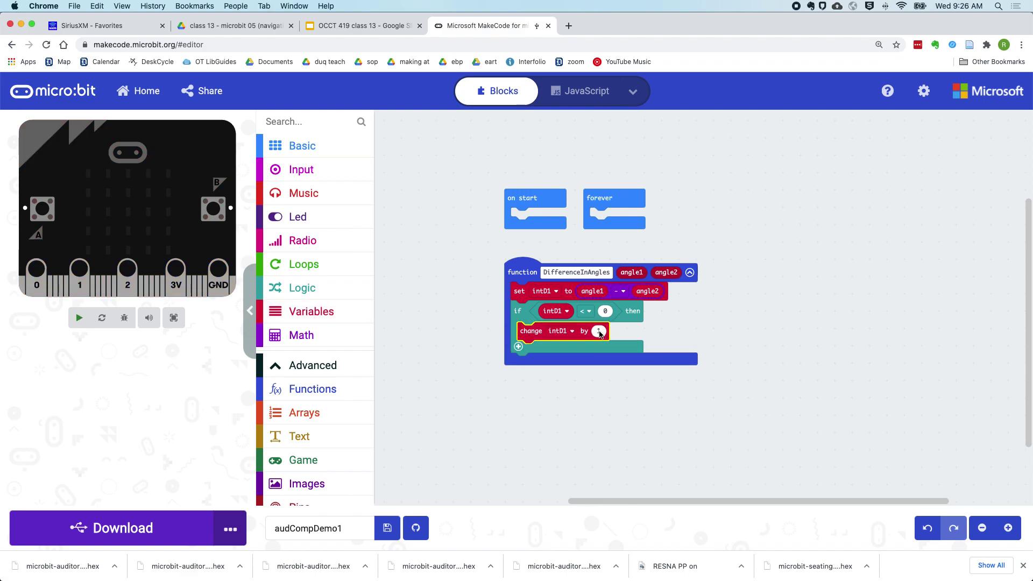
{"action": "left_click", "coordinate": [599, 330]}
{"action": "type", "text": "360"}
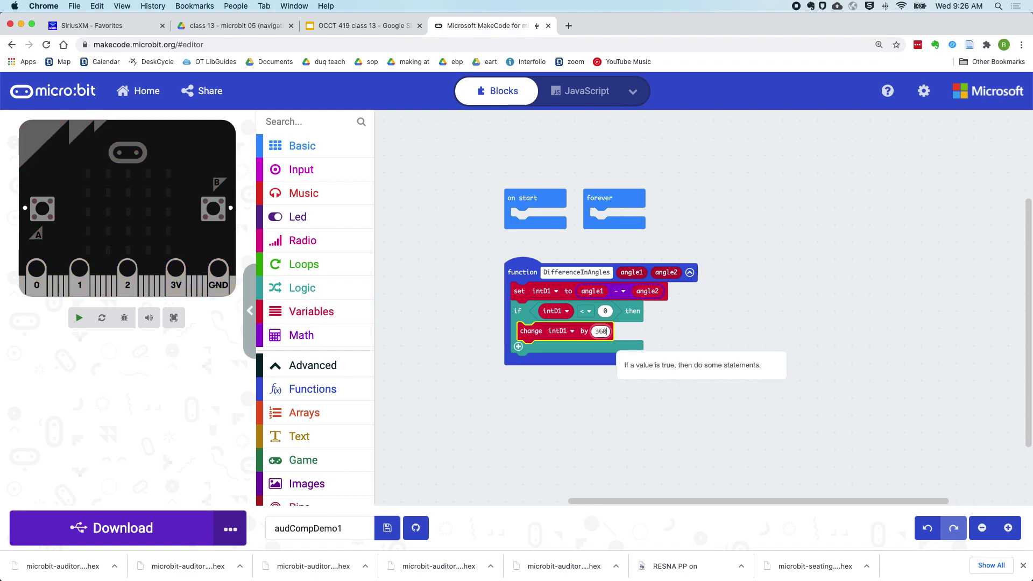
{"action": "left_click", "coordinate": [716, 337]}
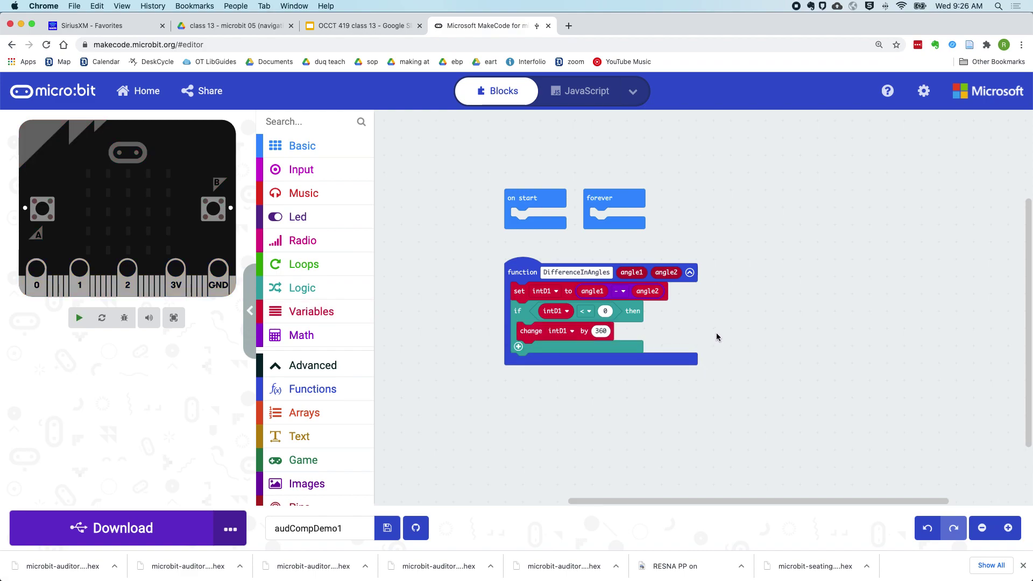
{"action": "right_click", "coordinate": [519, 294]}
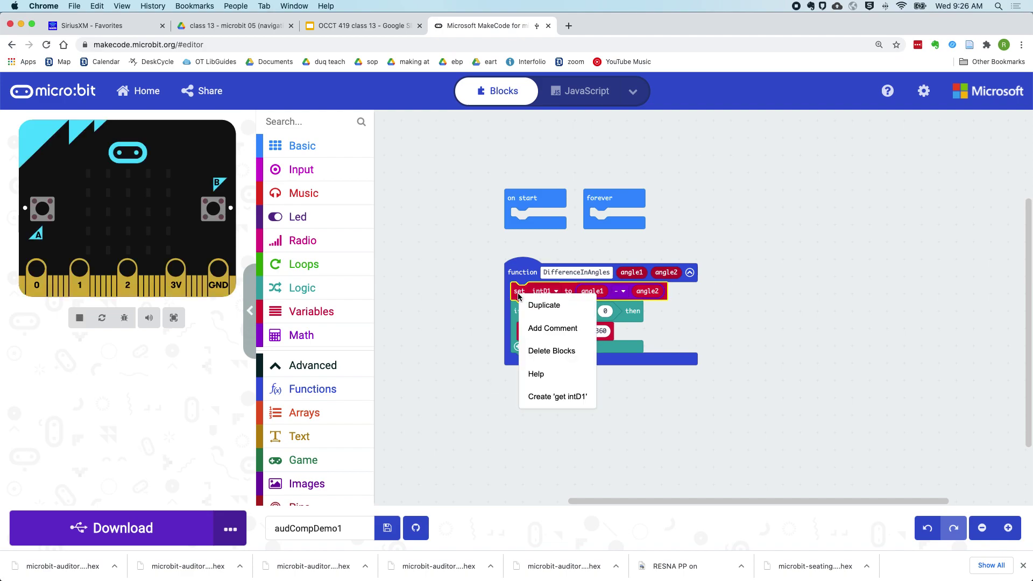
{"action": "left_click", "coordinate": [543, 305]}
{"action": "left_click_drag", "start_coordinate": [533, 369], "coordinate": [540, 374]}
Delete the duplicated set block and make a new variable named intD2
{"action": "key", "text": "BackSpace"}
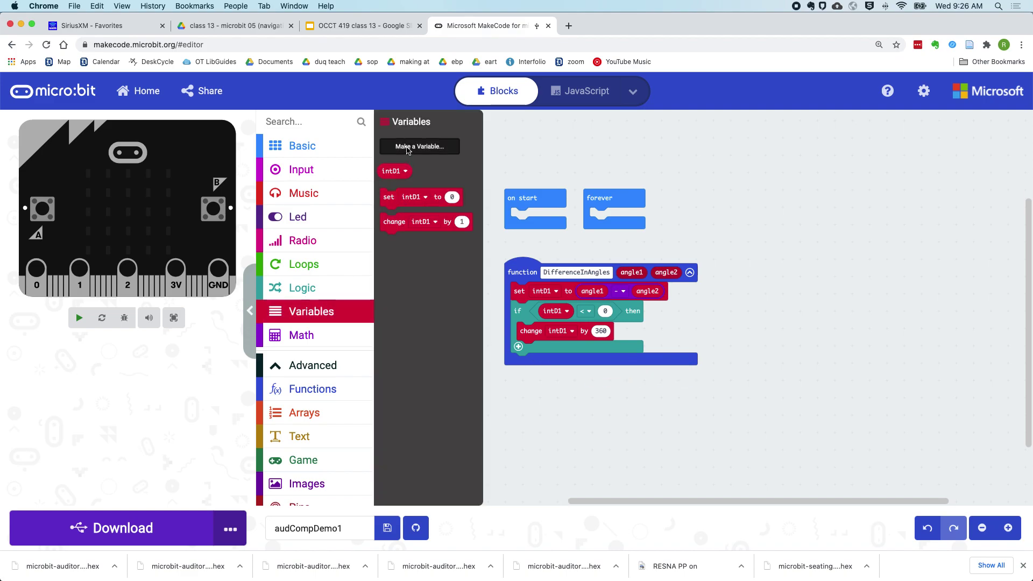
{"action": "left_click", "coordinate": [419, 145]}
{"action": "type", "text": "intD2"}
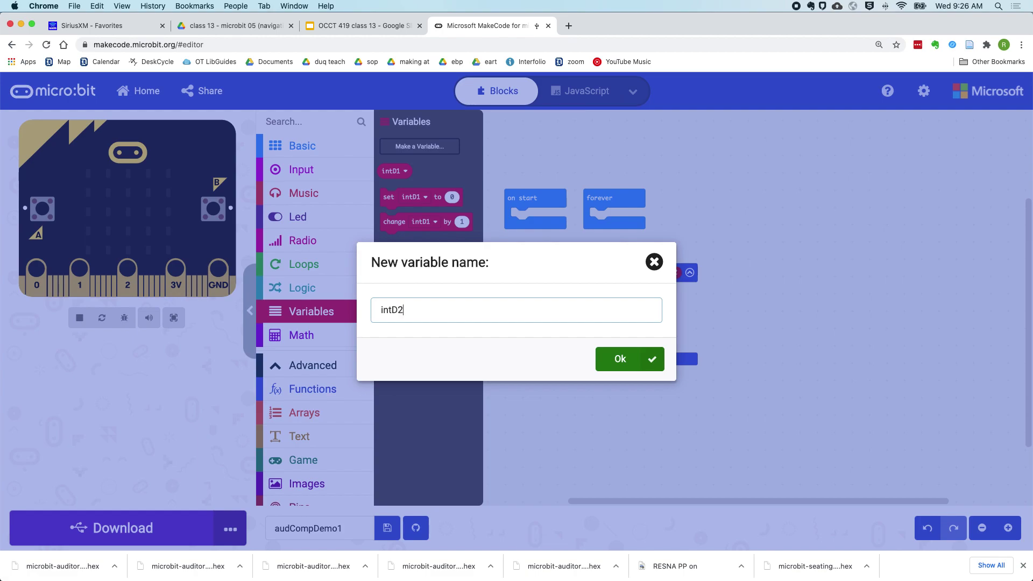
{"action": "left_click", "coordinate": [620, 358]}
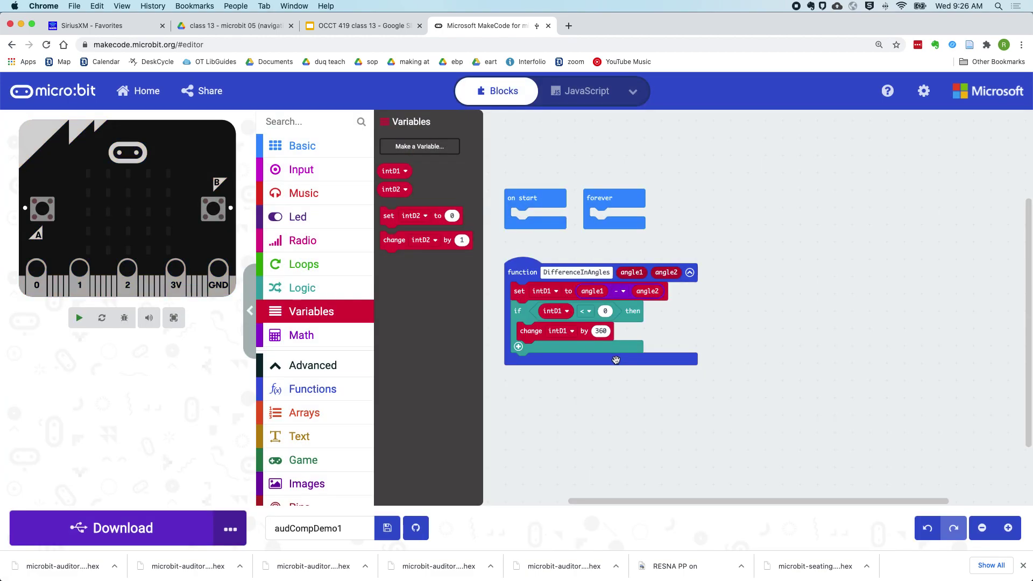
Below the if, set intD2 to angle2 minus angle1 using a copied subtraction
{"action": "left_click", "coordinate": [360, 316]}
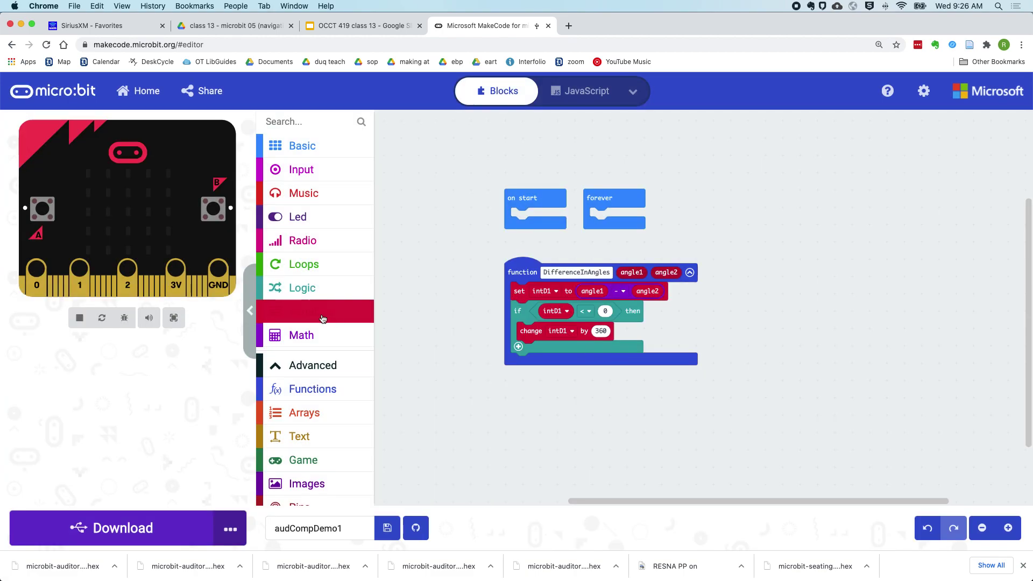
{"action": "left_click_drag", "start_coordinate": [390, 220], "coordinate": [522, 367]}
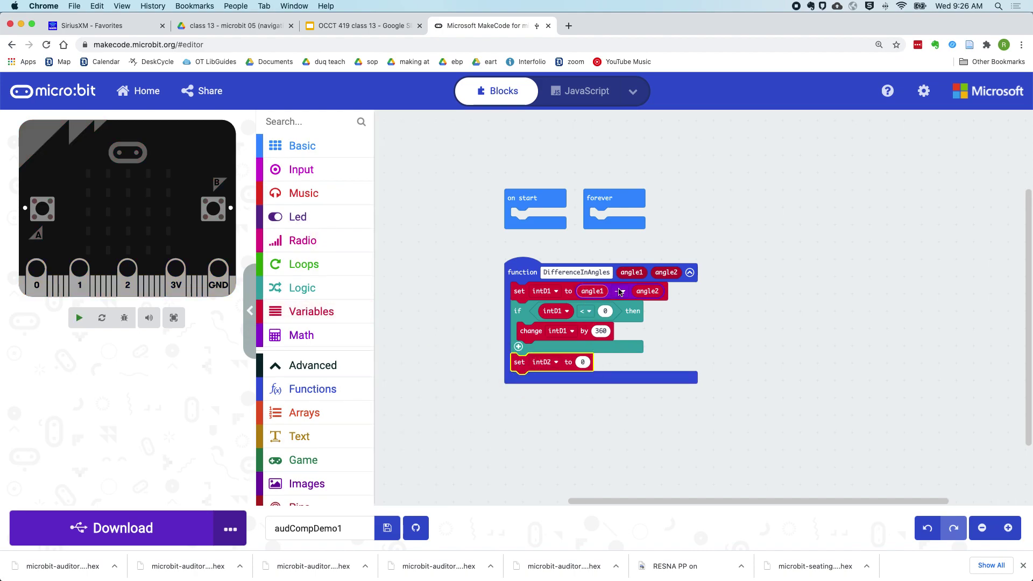
{"action": "right_click", "coordinate": [620, 291]}
{"action": "left_click", "coordinate": [645, 295]}
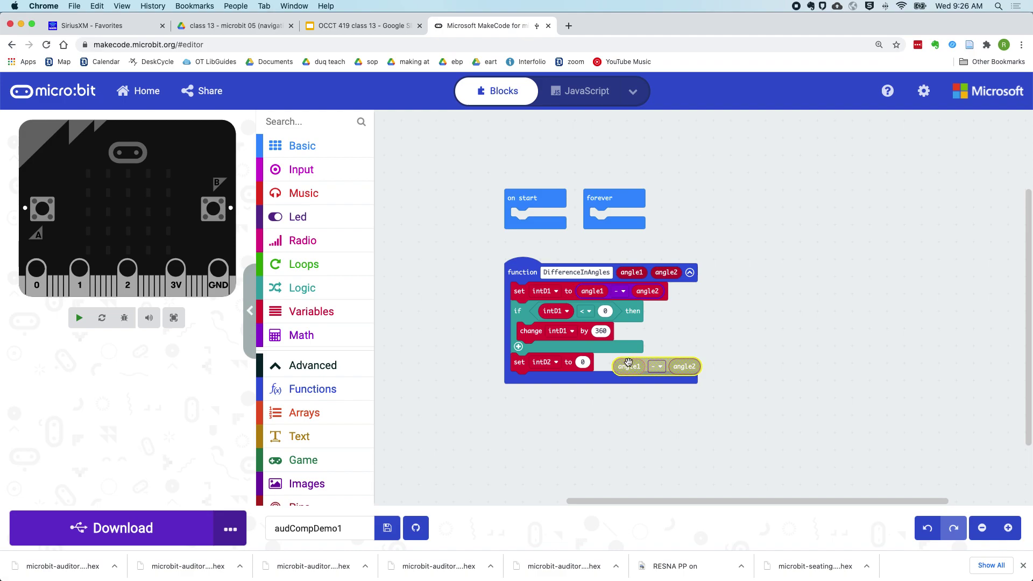
{"action": "mouse_move", "coordinate": [628, 366]}
{"action": "left_mouse_down"}
{"action": "mouse_move", "coordinate": [622, 356]}
{"action": "mouse_move", "coordinate": [632, 425]}
{"action": "left_mouse_up"}
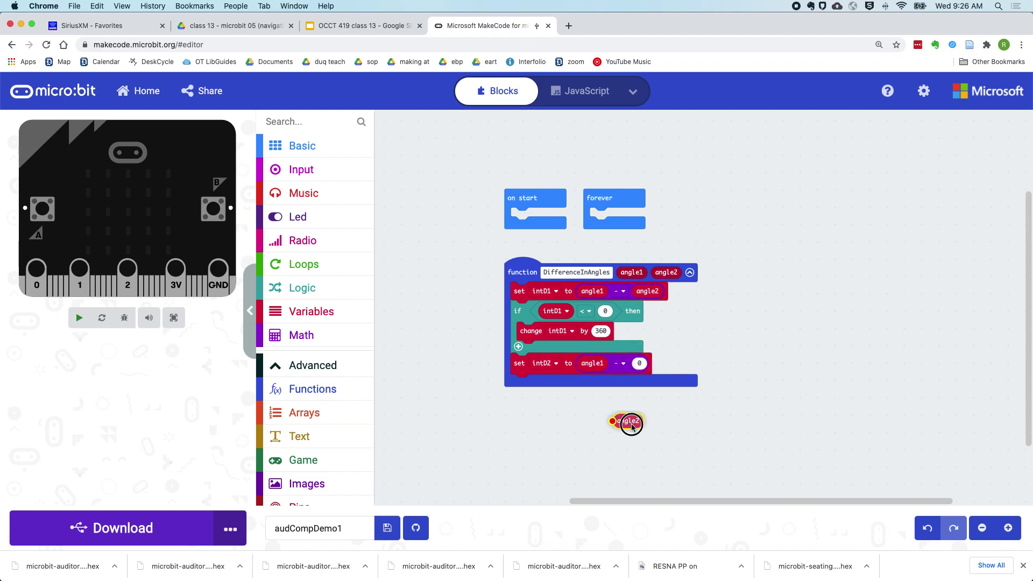
{"action": "left_click_drag", "start_coordinate": [591, 364], "coordinate": [633, 365]}
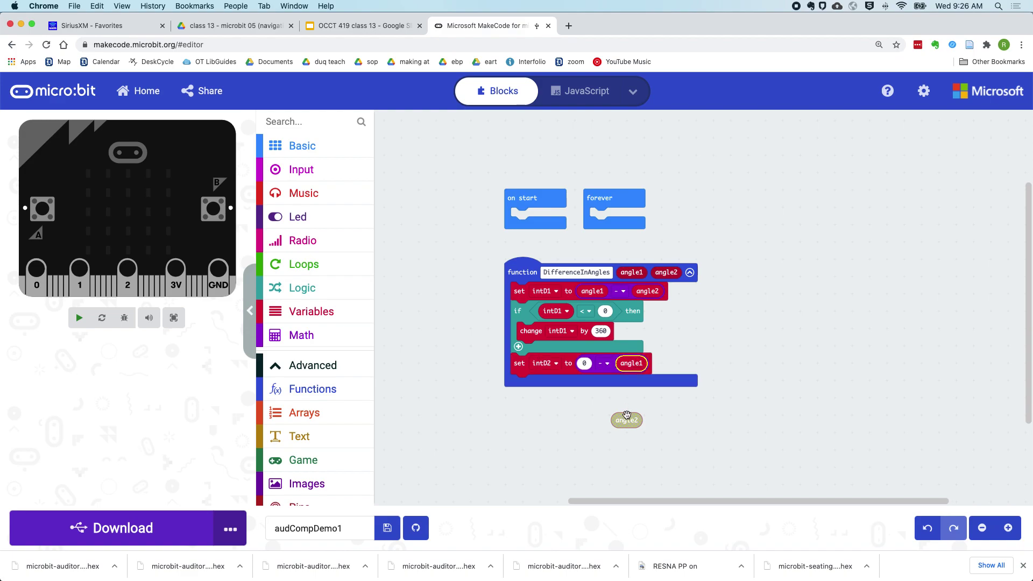
{"action": "left_click_drag", "start_coordinate": [628, 418], "coordinate": [593, 365]}
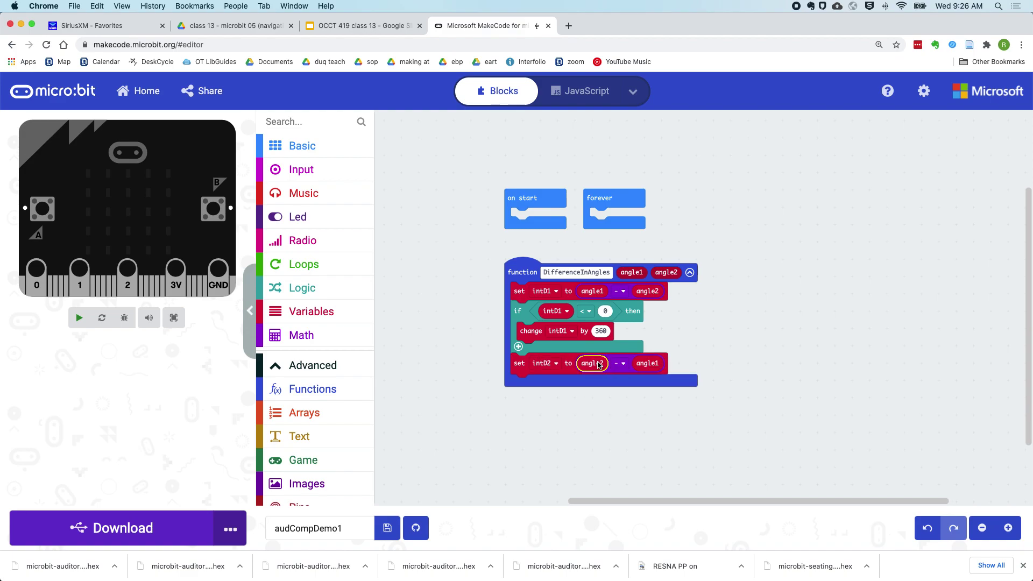
Duplicate the if block below and switch its condition and change step to intD2
{"action": "right_click", "coordinate": [519, 314]}
{"action": "left_click", "coordinate": [543, 327]}
{"action": "left_click_drag", "start_coordinate": [550, 395], "coordinate": [524, 386]}
{"action": "left_click", "coordinate": [554, 385]}
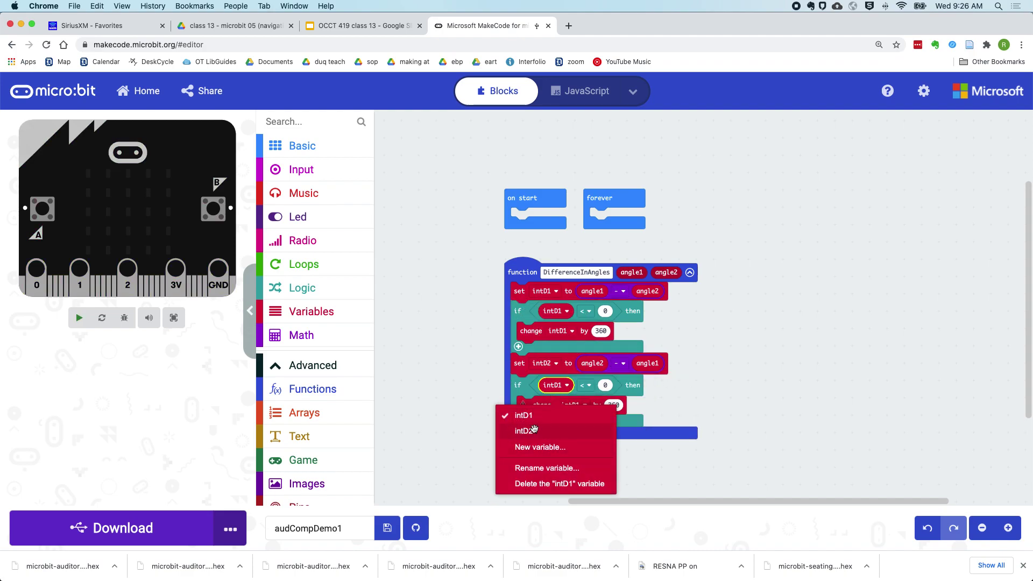
{"action": "left_click", "coordinate": [526, 430]}
{"action": "left_click", "coordinate": [573, 405]}
{"action": "left_click", "coordinate": [563, 450]}
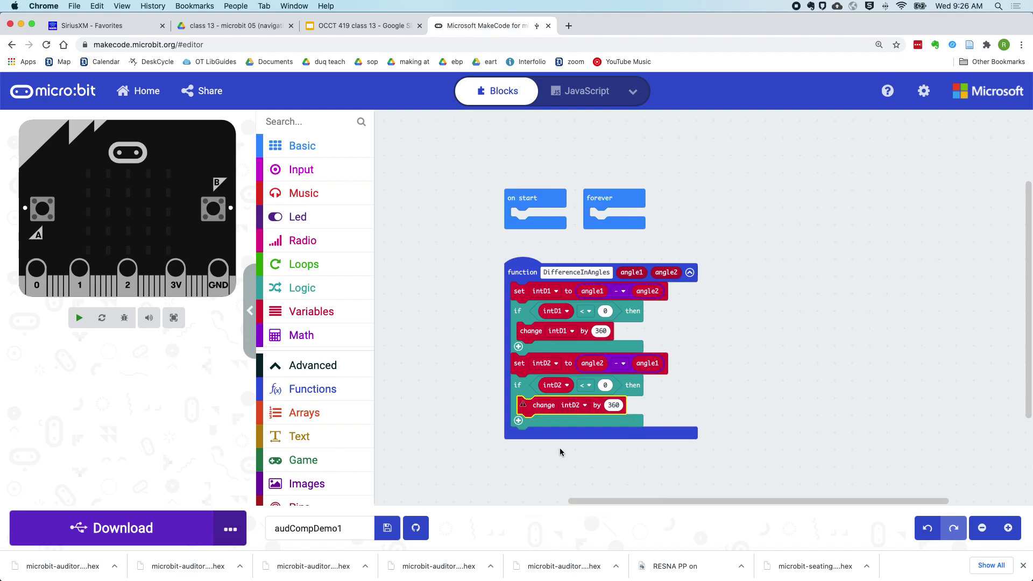
{"action": "left_click", "coordinate": [595, 449]}
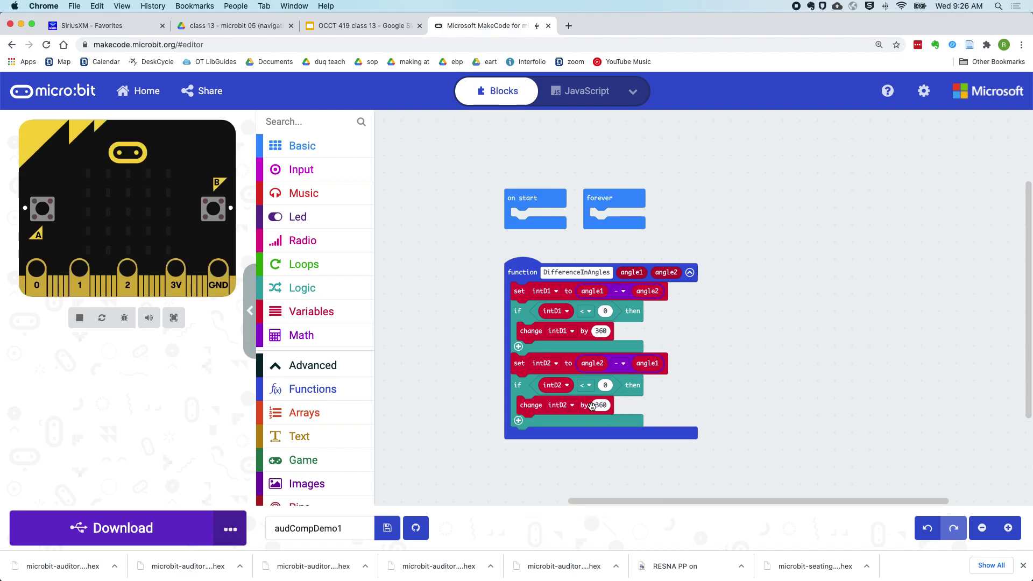
End the function with a return block holding 'min of' intD1 and intD2
{"action": "left_click", "coordinate": [331, 392]}
{"action": "mouse_move", "coordinate": [396, 173]}
{"action": "left_mouse_down"}
{"action": "mouse_move", "coordinate": [469, 426]}
{"action": "mouse_move", "coordinate": [529, 439]}
{"action": "left_mouse_up"}
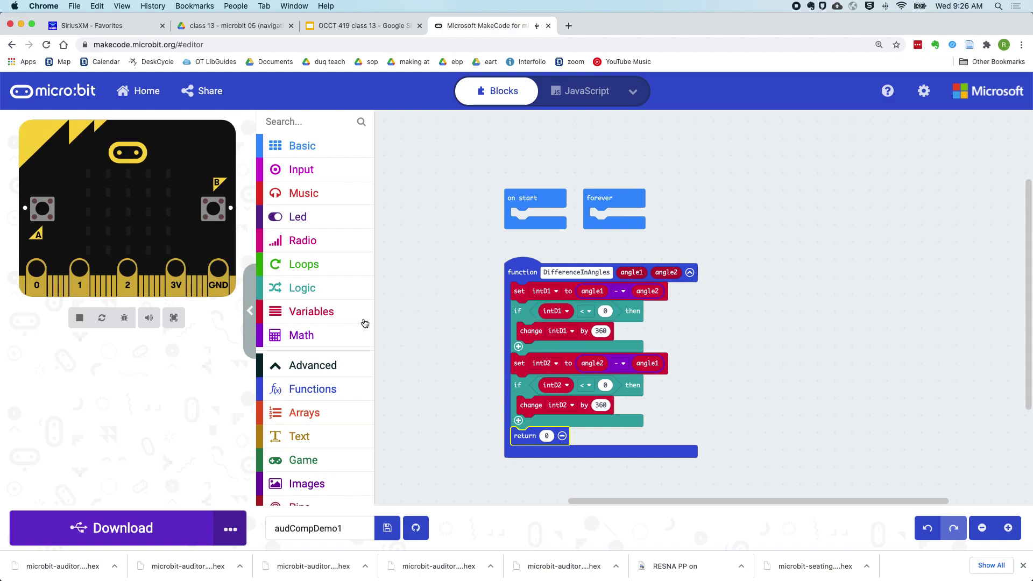
{"action": "left_click", "coordinate": [324, 336]}
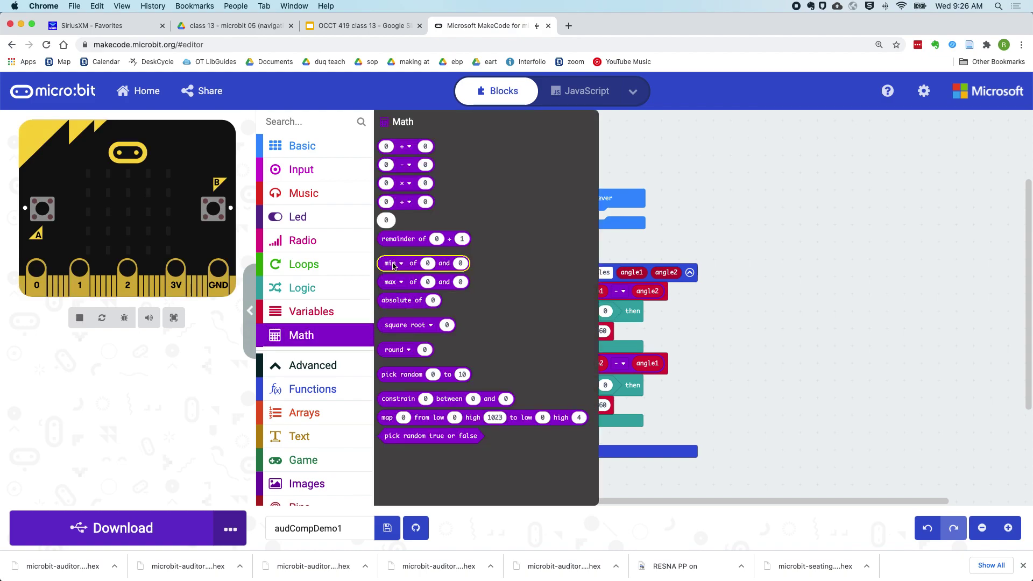
{"action": "left_click_drag", "start_coordinate": [414, 264], "coordinate": [581, 436]}
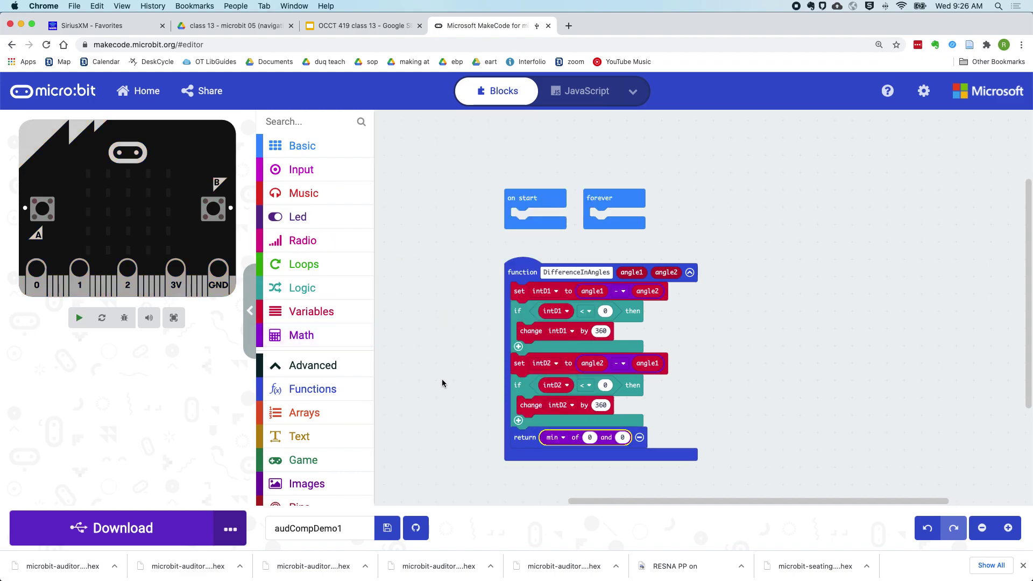
{"action": "left_click", "coordinate": [311, 311]}
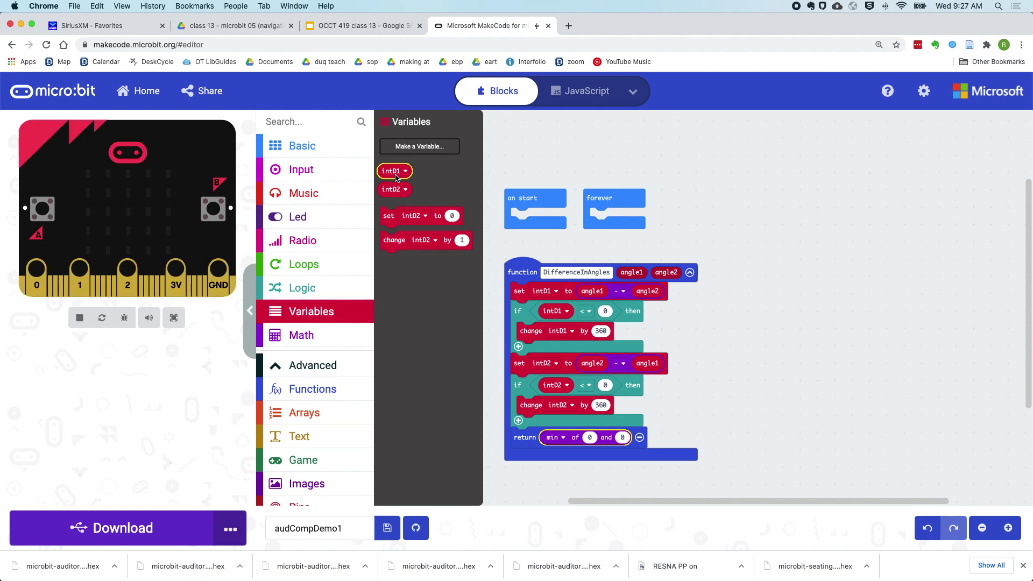
{"action": "mouse_move", "coordinate": [394, 174]}
{"action": "left_mouse_down"}
{"action": "mouse_move", "coordinate": [533, 405]}
{"action": "mouse_move", "coordinate": [593, 437]}
{"action": "left_mouse_up"}
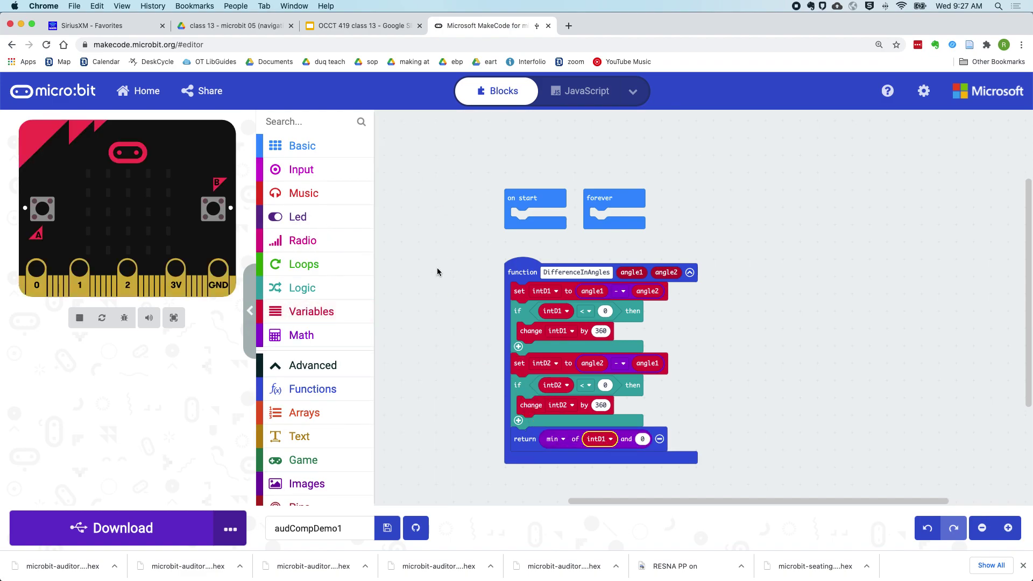
{"action": "left_click", "coordinate": [311, 310]}
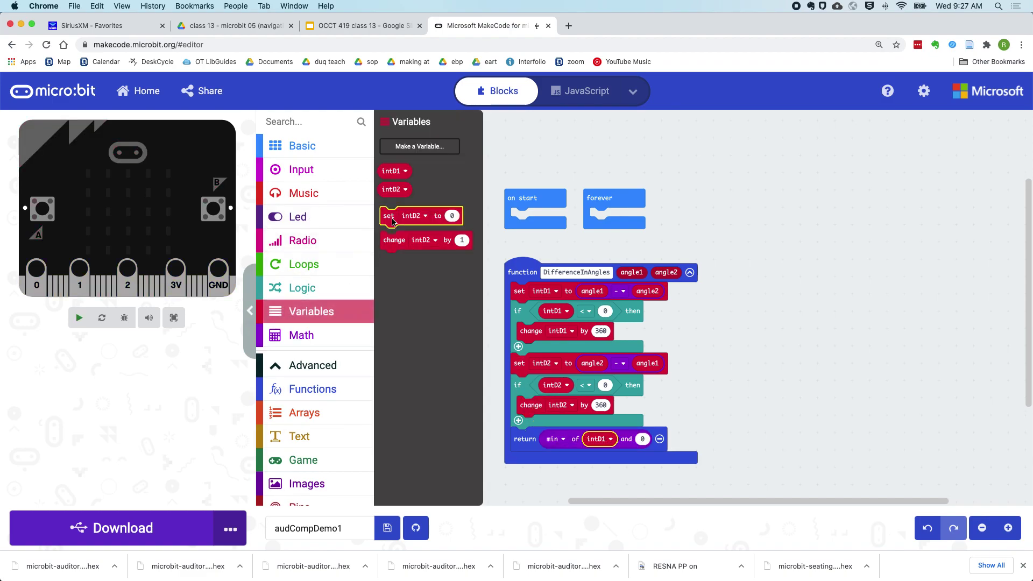
{"action": "left_click_drag", "start_coordinate": [394, 191], "coordinate": [656, 442]}
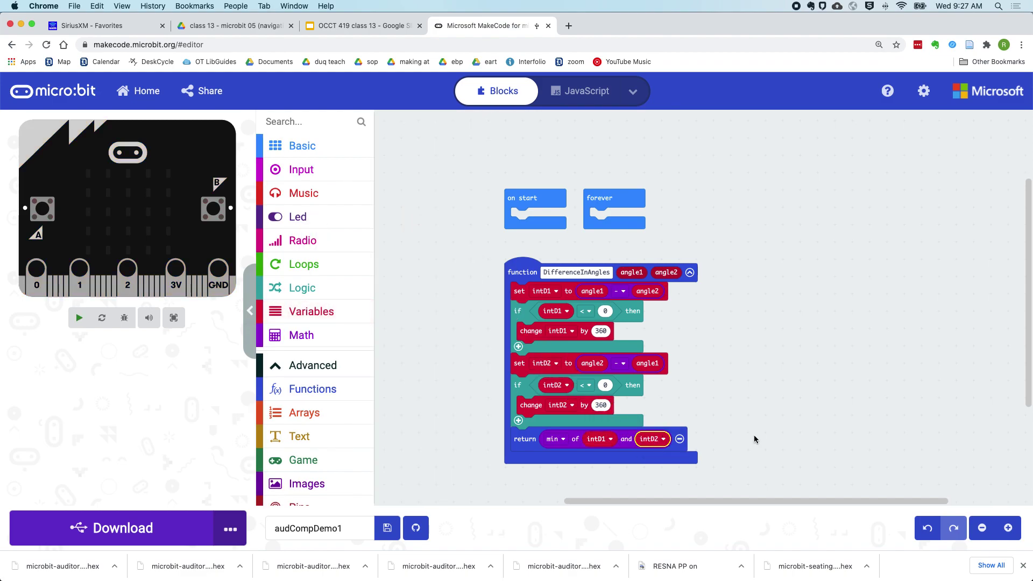